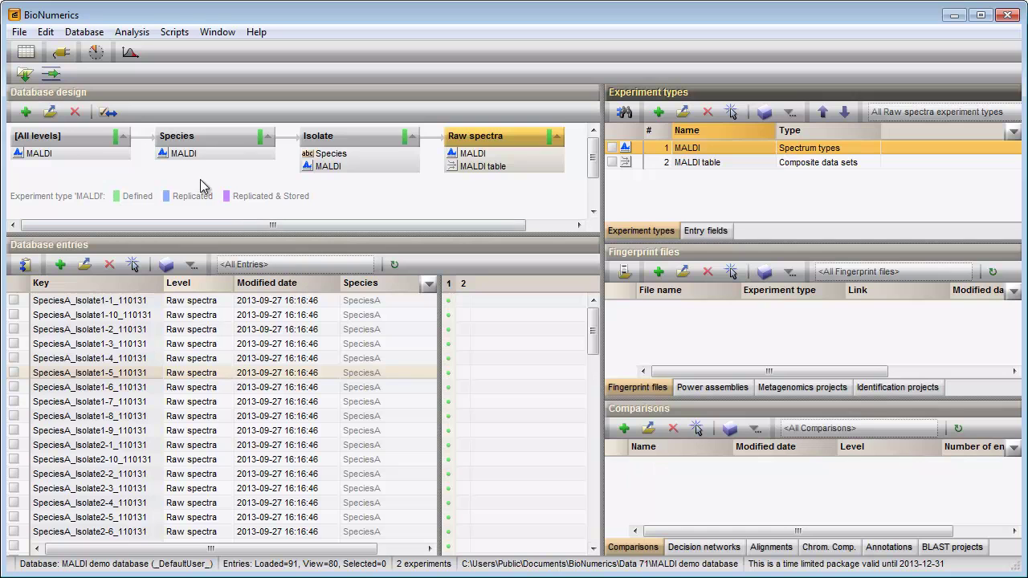
# Browse the entries at the Species and Isolate levels, then return to the Raw spectra level
pyautogui.click(203, 140)
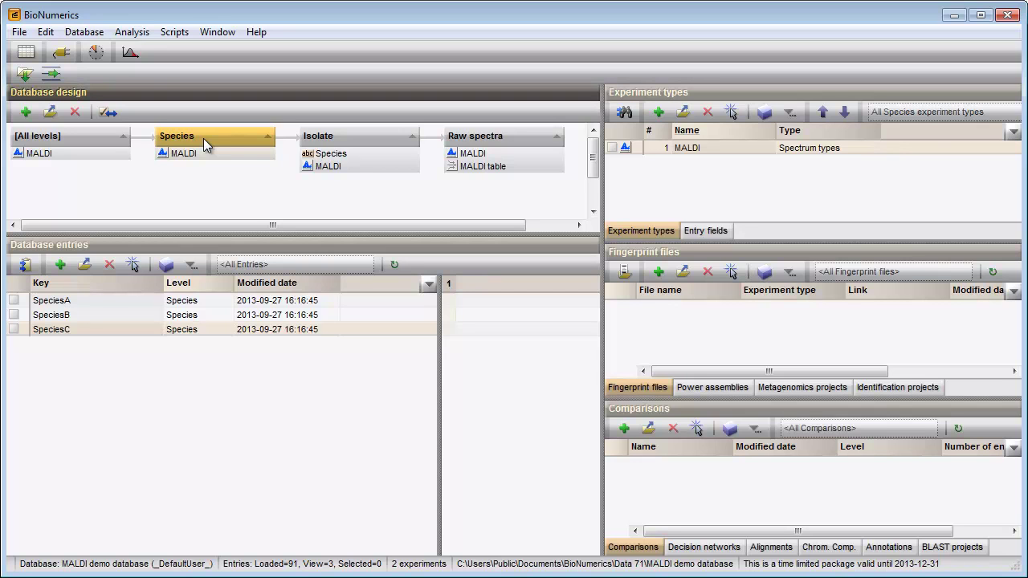
pyautogui.click(340, 139)
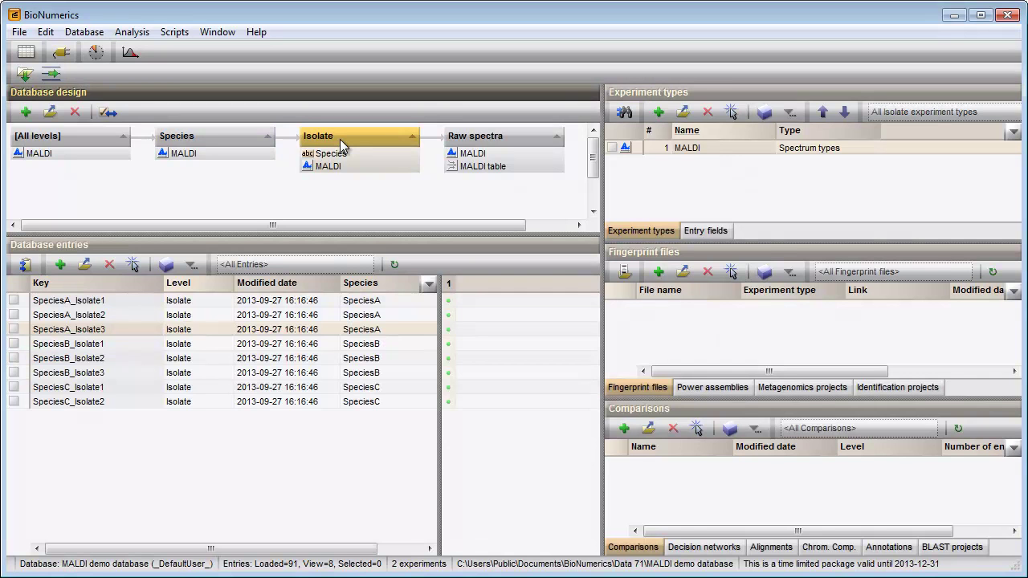
pyautogui.click(472, 141)
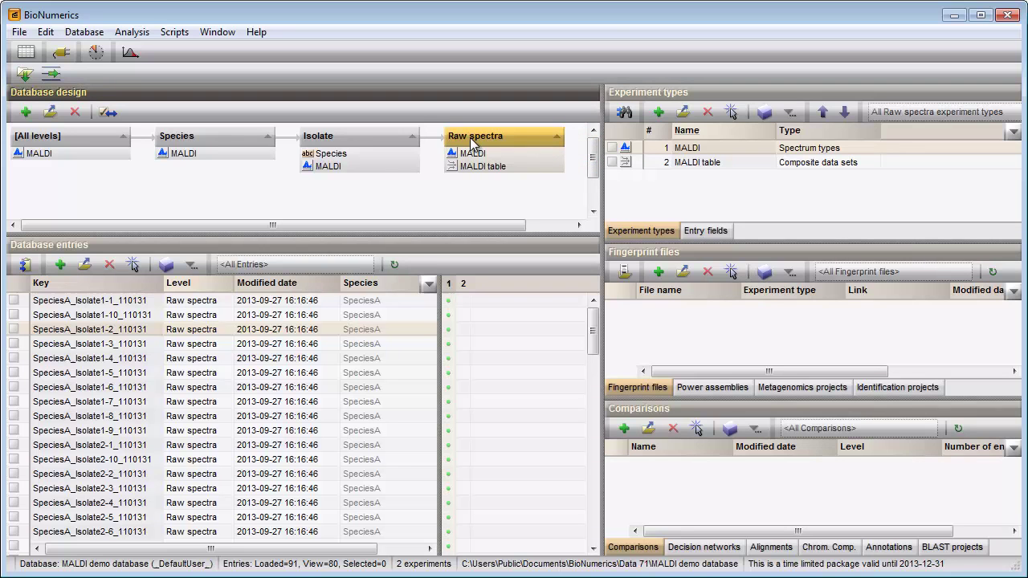
# Select all 80 raw-spectra entries and create a new comparison from them
pyautogui.click(304, 374)
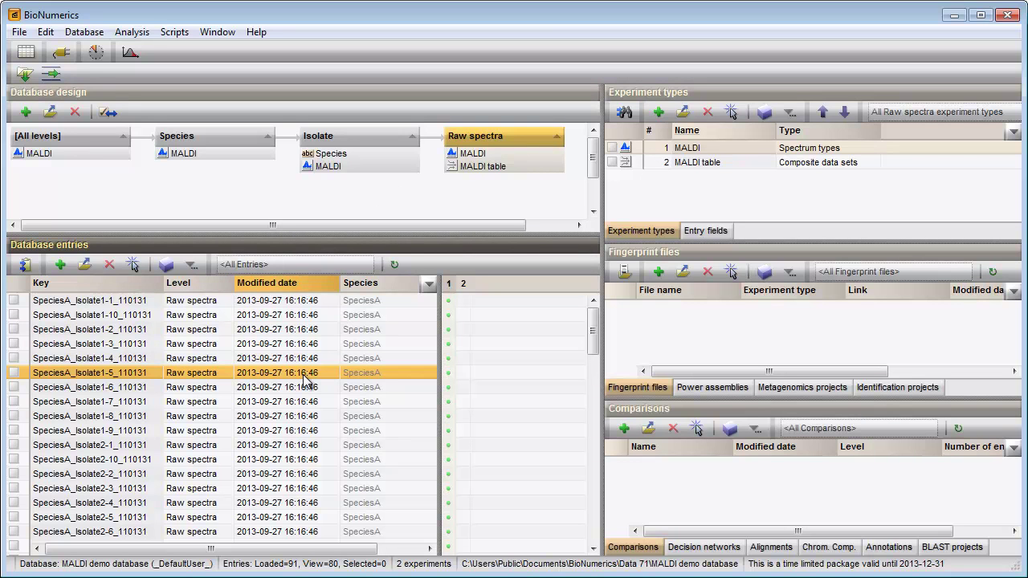
pyautogui.hotkey('ctrl', 'a')
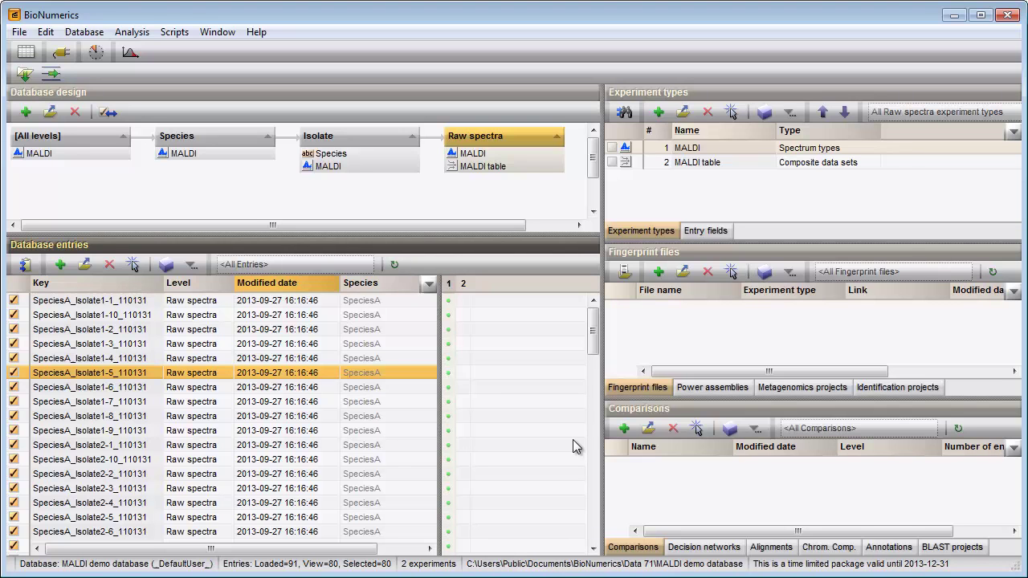
pyautogui.click(622, 429)
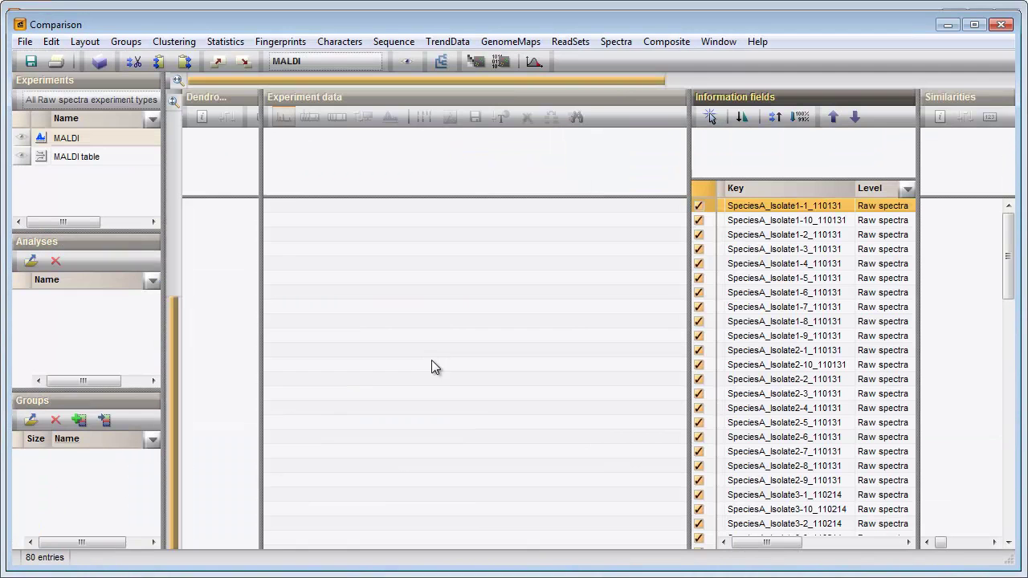
# Display the MALDI spectra for all 80 entries and widen the information fields to reveal Species
pyautogui.click(22, 141)
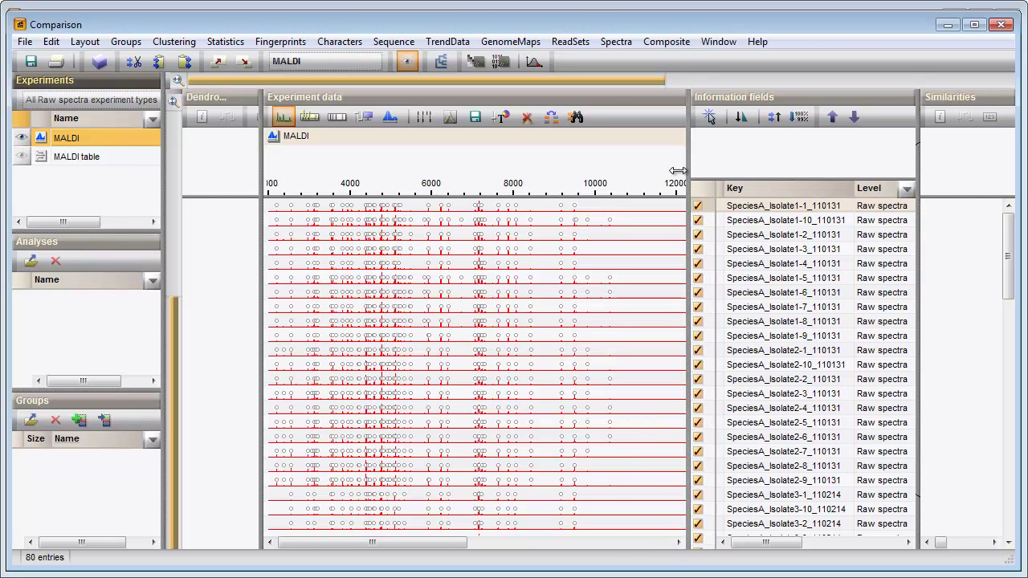
pyautogui.moveTo(690, 175); pyautogui.dragTo(437, 158)
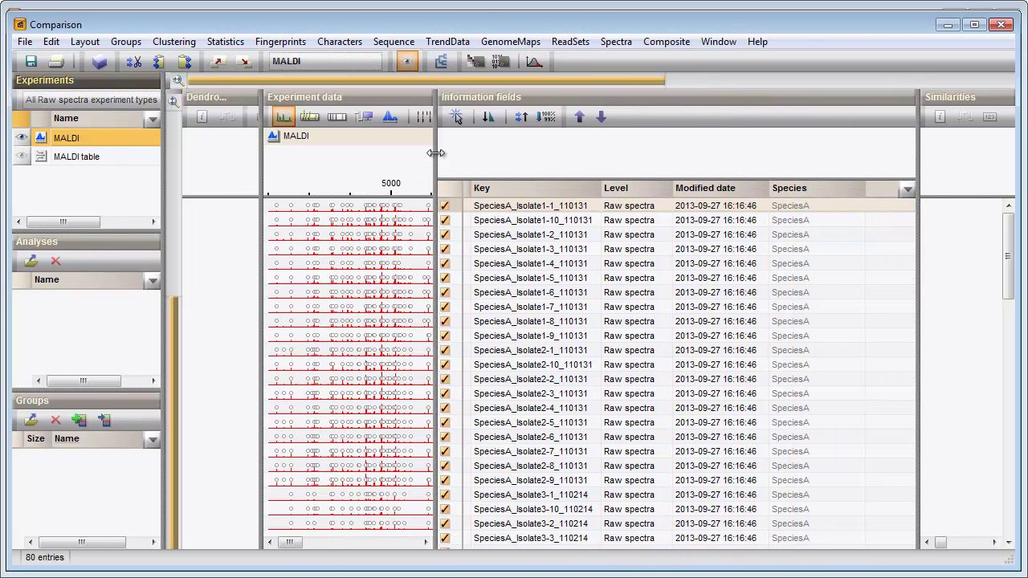
pyautogui.click(833, 188)
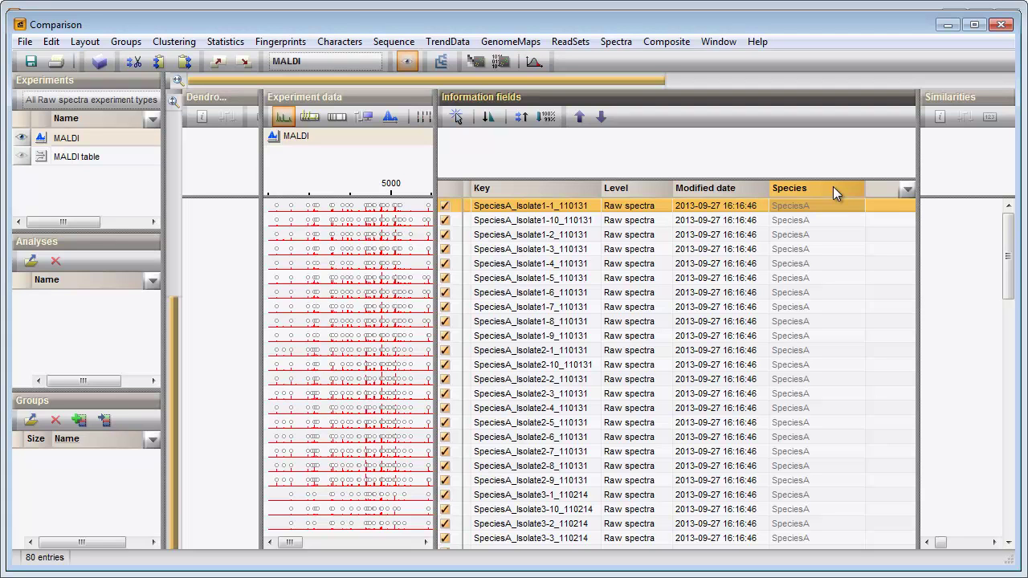
# Create SpeciesA (30), SpeciesB (30) and SpeciesC (20) groups from the Species database field
pyautogui.rightClick(833, 190)
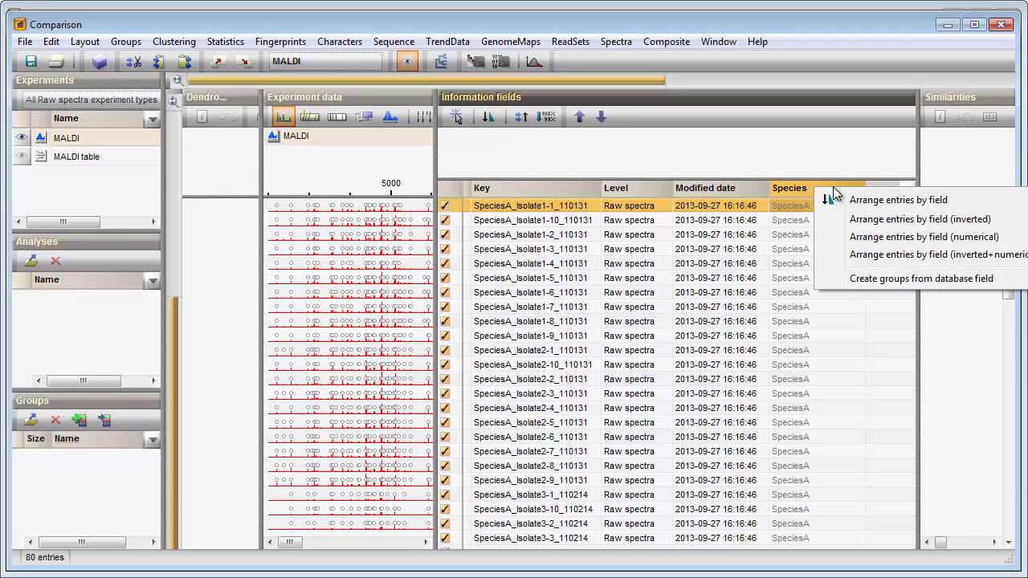
pyautogui.click(836, 278)
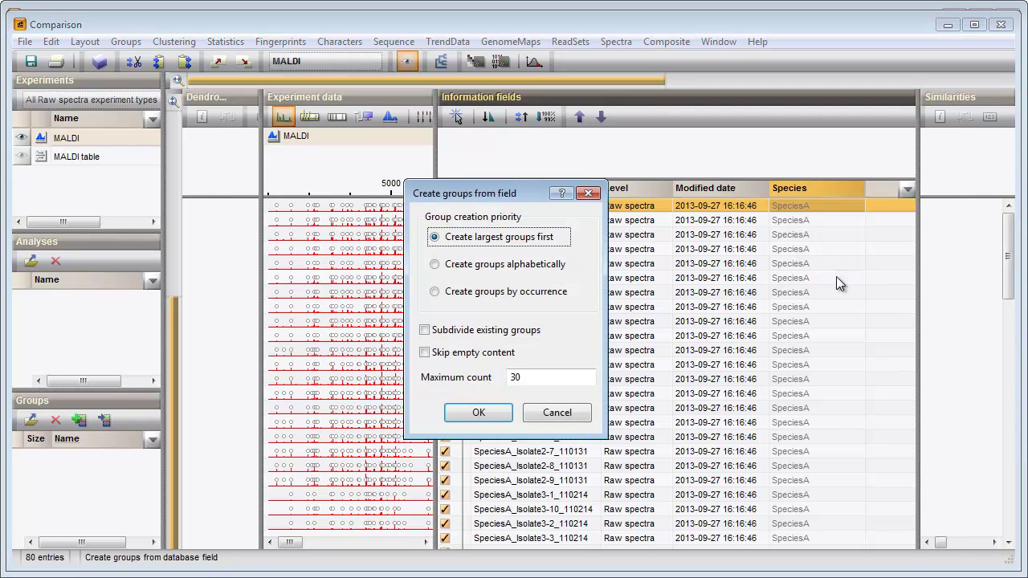
pyautogui.click(494, 412)
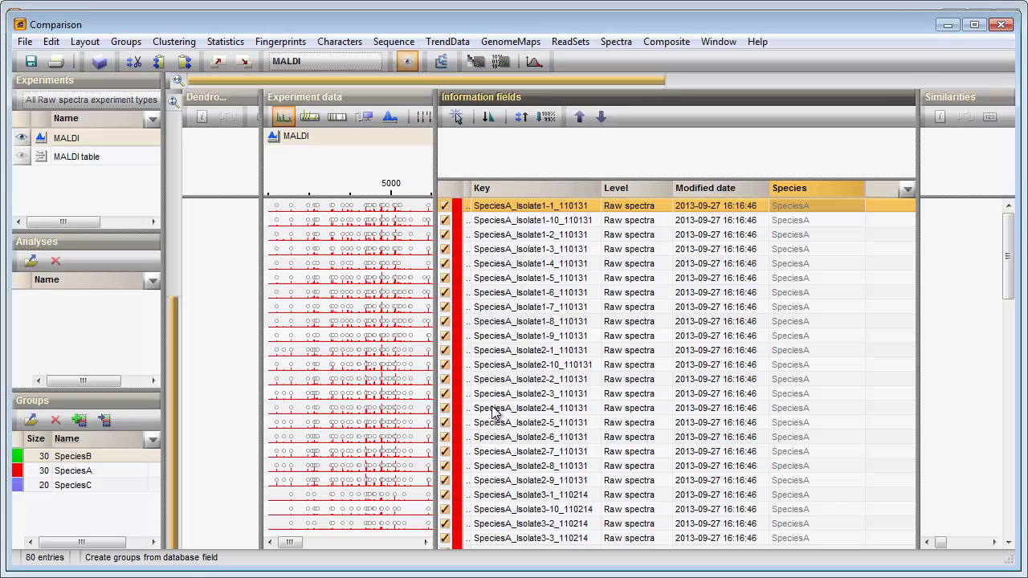
pyautogui.moveTo(1009, 254); pyautogui.dragTo(1014, 233)
# Recreate peak classes with constant tolerance 1.9 and linear tolerance 550, then widen the spectra panel
pyautogui.click(624, 46)
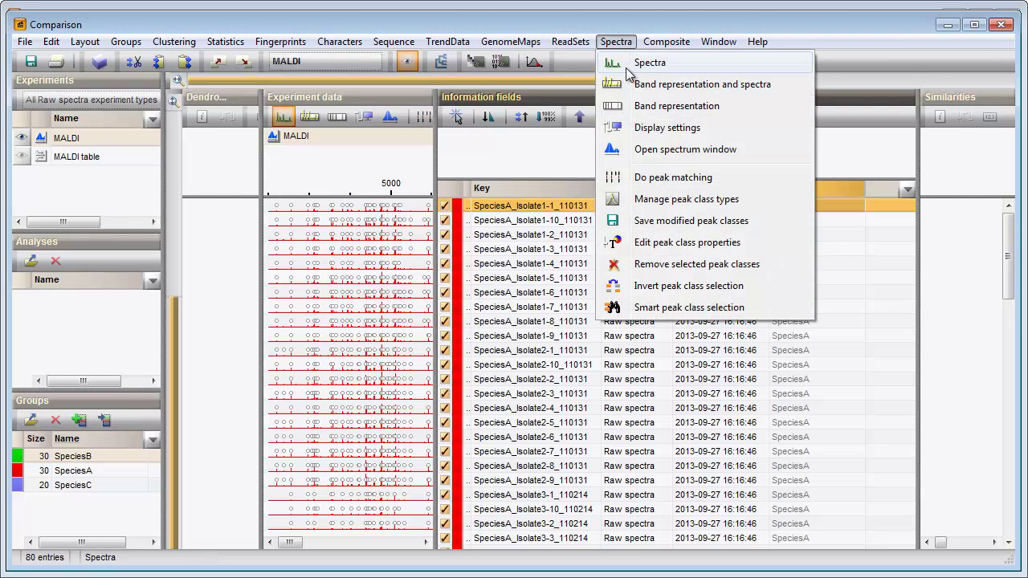
pyautogui.click(642, 180)
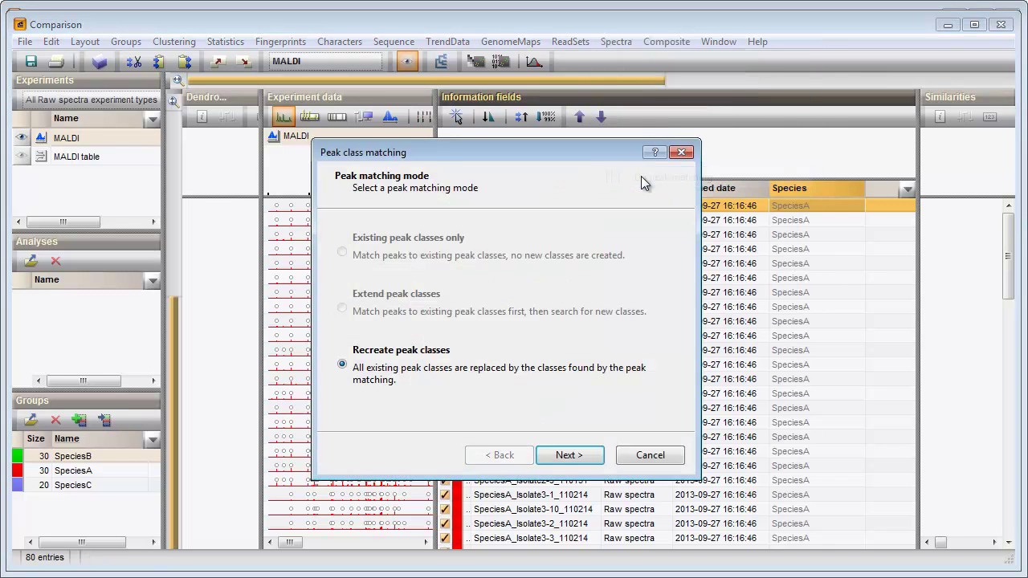
pyautogui.click(568, 455)
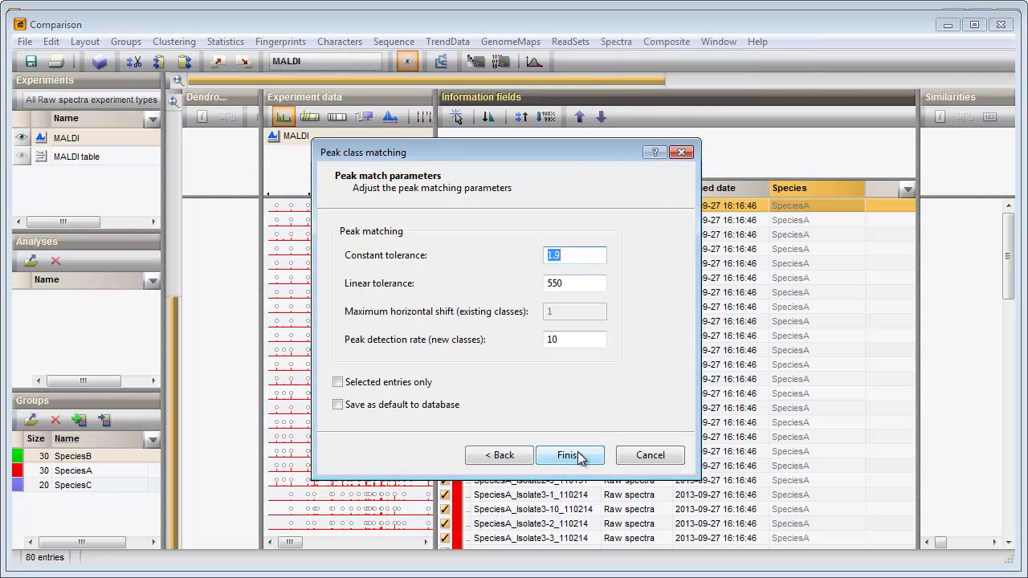
pyautogui.click(578, 455)
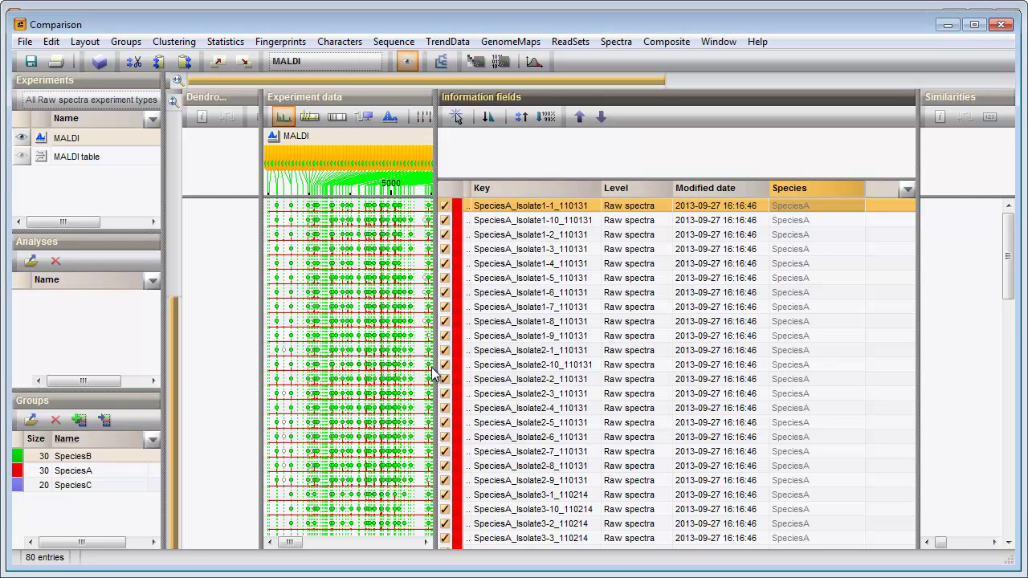
pyautogui.moveTo(436, 368); pyautogui.dragTo(664, 359)
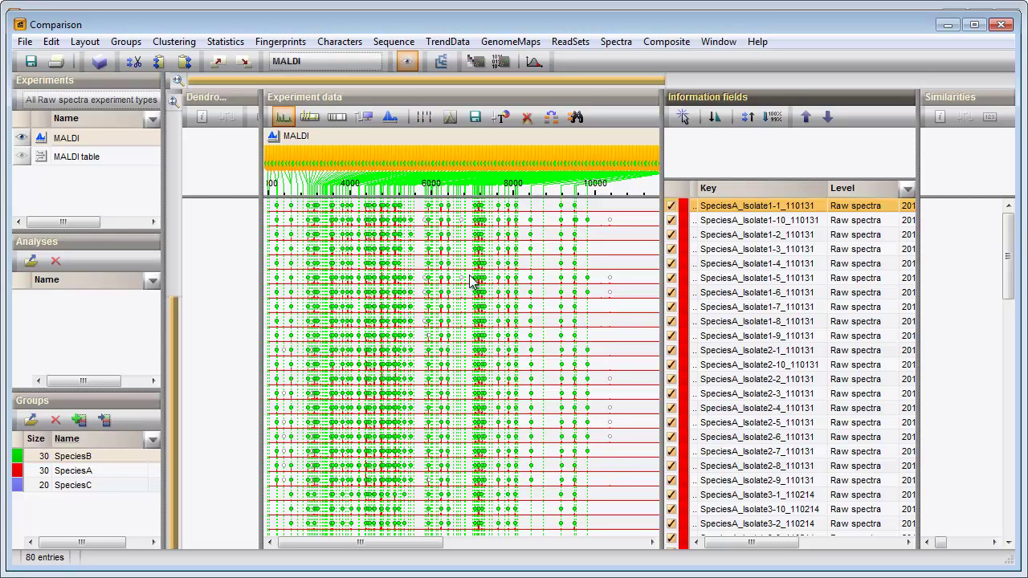
# Open the comparison's 121 peak classes by 80 entries in Matrix Mining
pyautogui.click(227, 42)
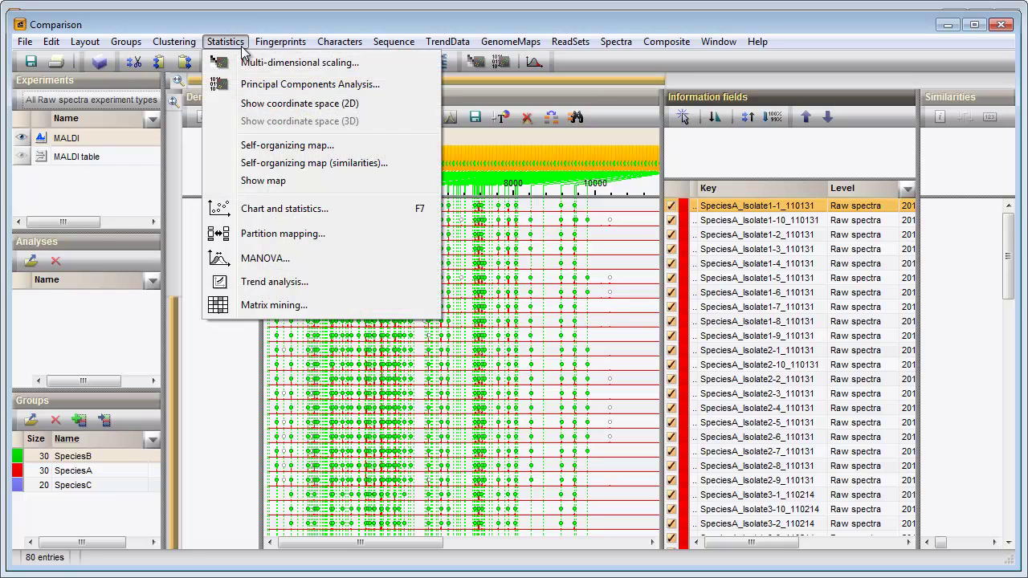
pyautogui.click(267, 309)
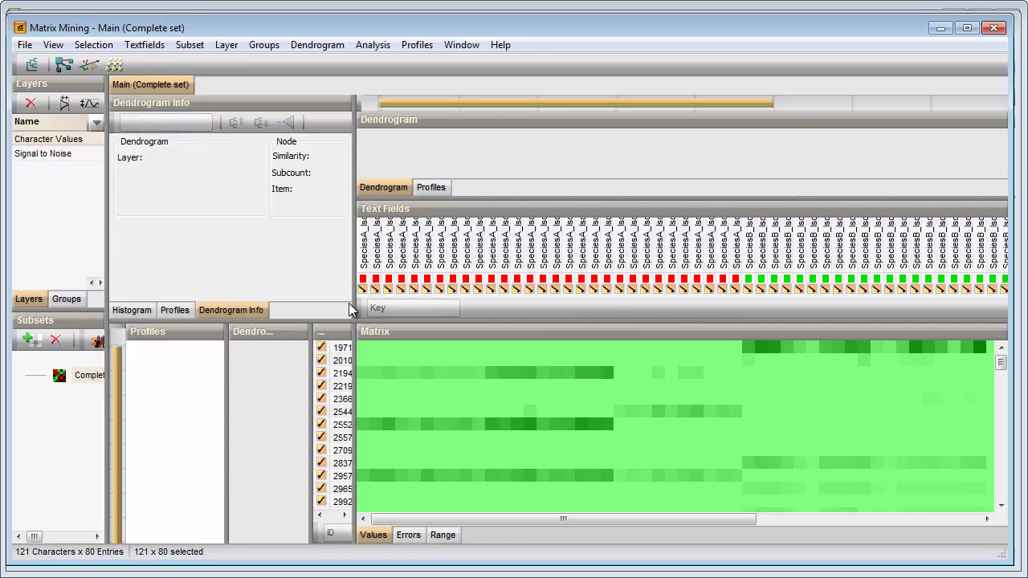
# Label the matrix columns by the SPECIES field
pyautogui.moveTo(351, 305); pyautogui.dragTo(384, 309)
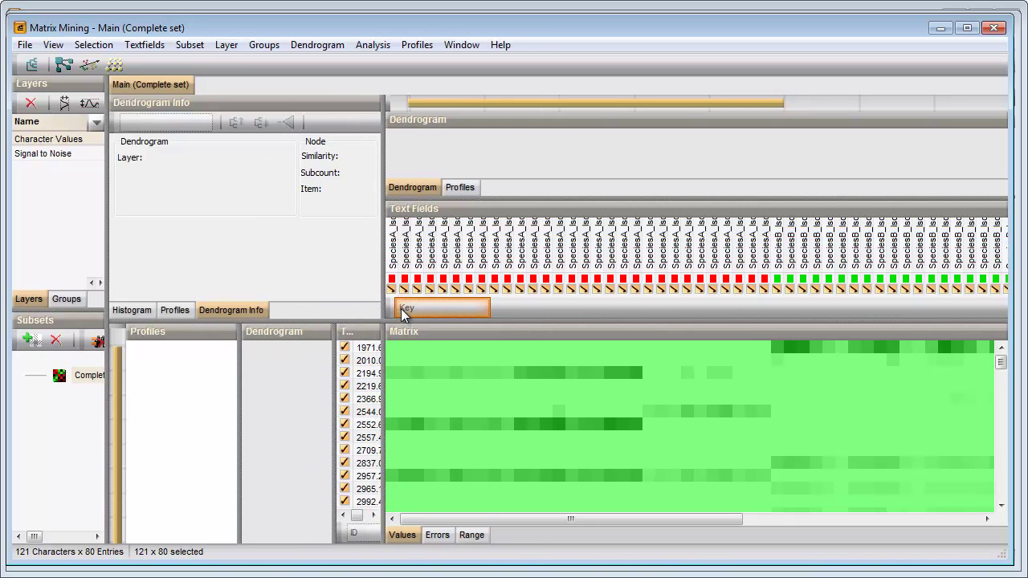
pyautogui.click(400, 308)
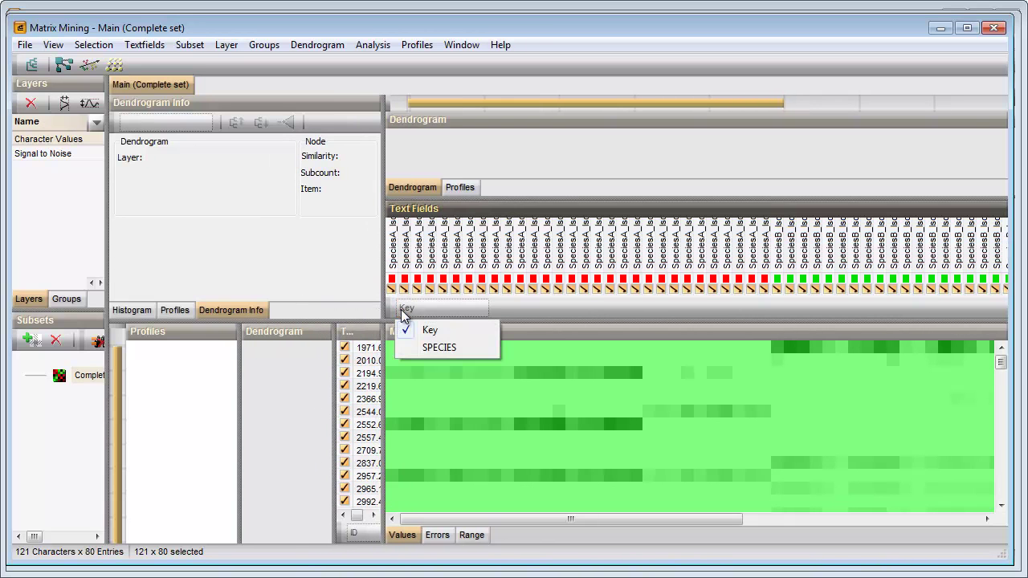
pyautogui.click(426, 348)
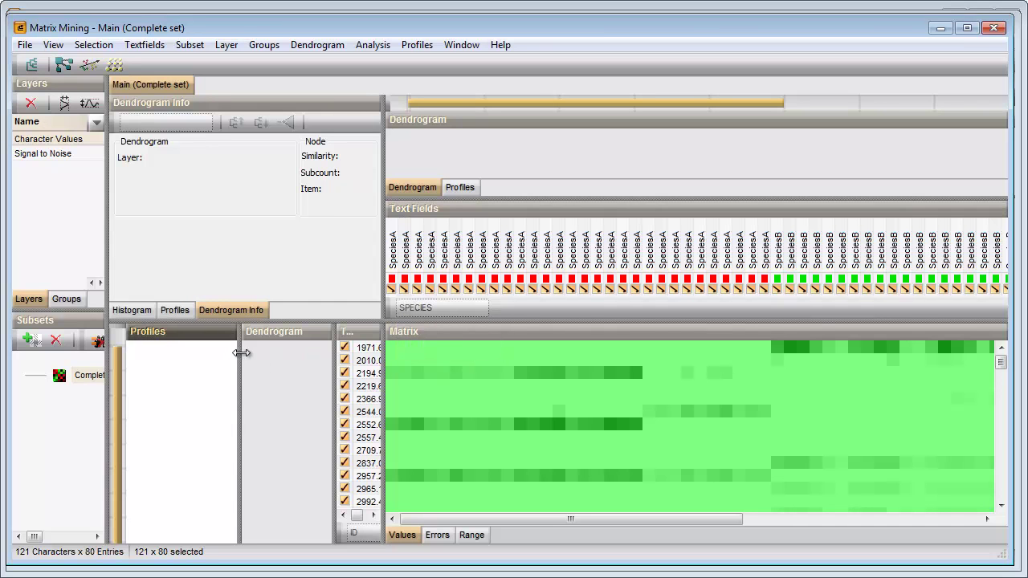
# Resize the panels and rows so all 121 peak classes and 80 entry columns fit
pyautogui.moveTo(243, 372); pyautogui.dragTo(177, 372)
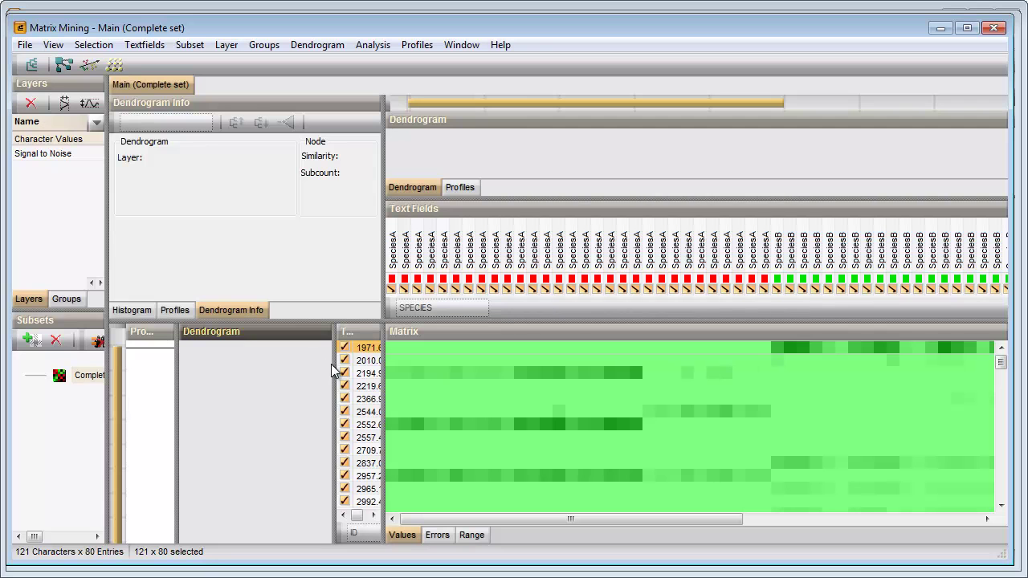
pyautogui.moveTo(336, 365); pyautogui.dragTo(262, 367)
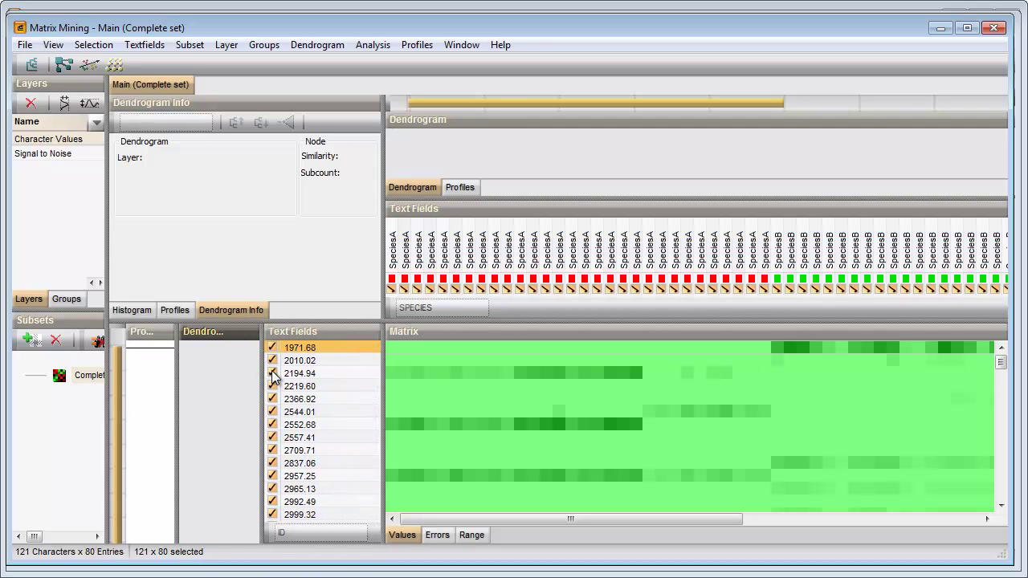
pyautogui.moveTo(120, 385); pyautogui.dragTo(124, 448)
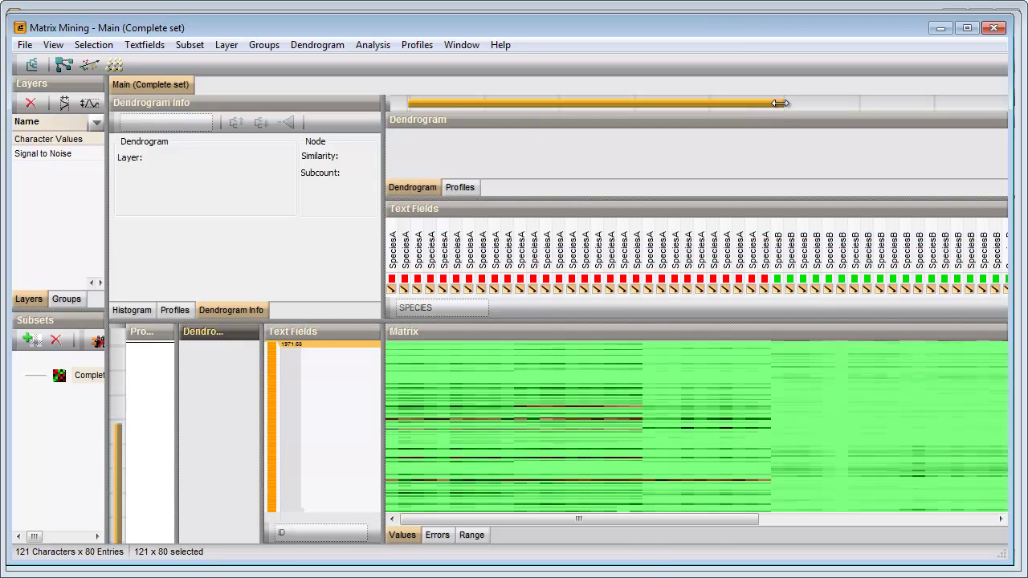
pyautogui.moveTo(783, 103); pyautogui.dragTo(729, 102)
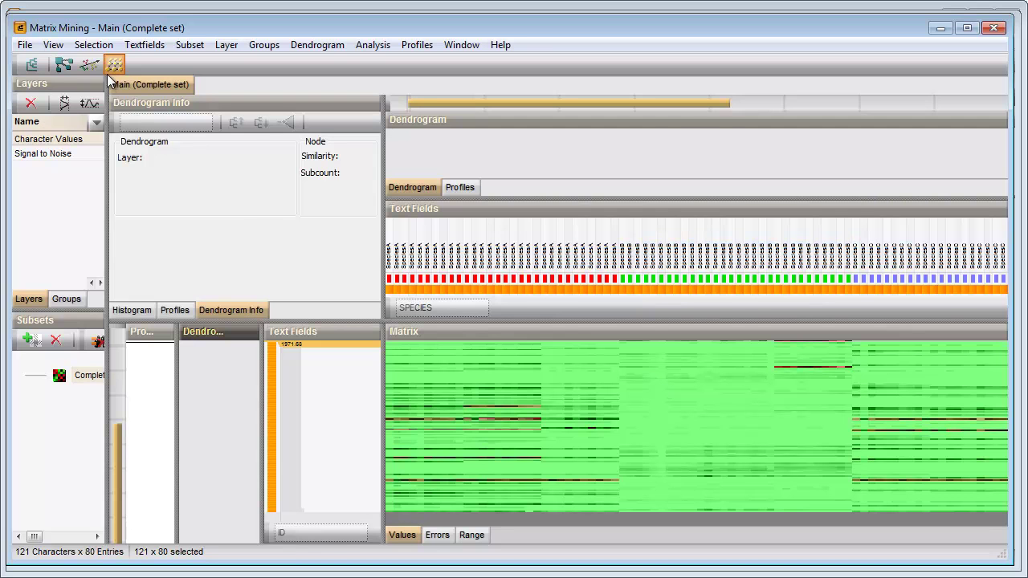
# Build a UPGMA dendrogram of the peak classes using Spearman Ranks similarity on Character Values
pyautogui.click(33, 65)
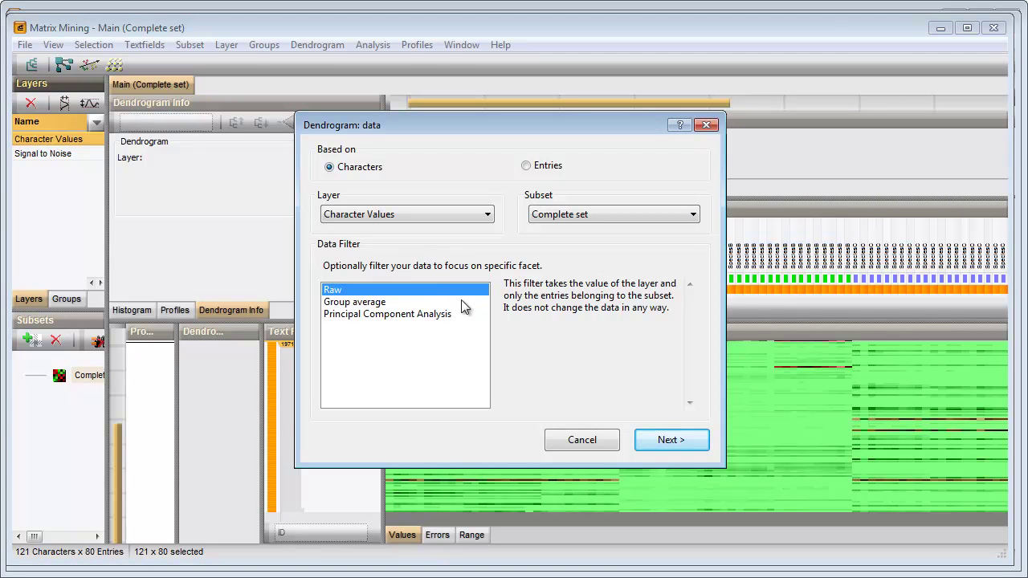
pyautogui.click(652, 440)
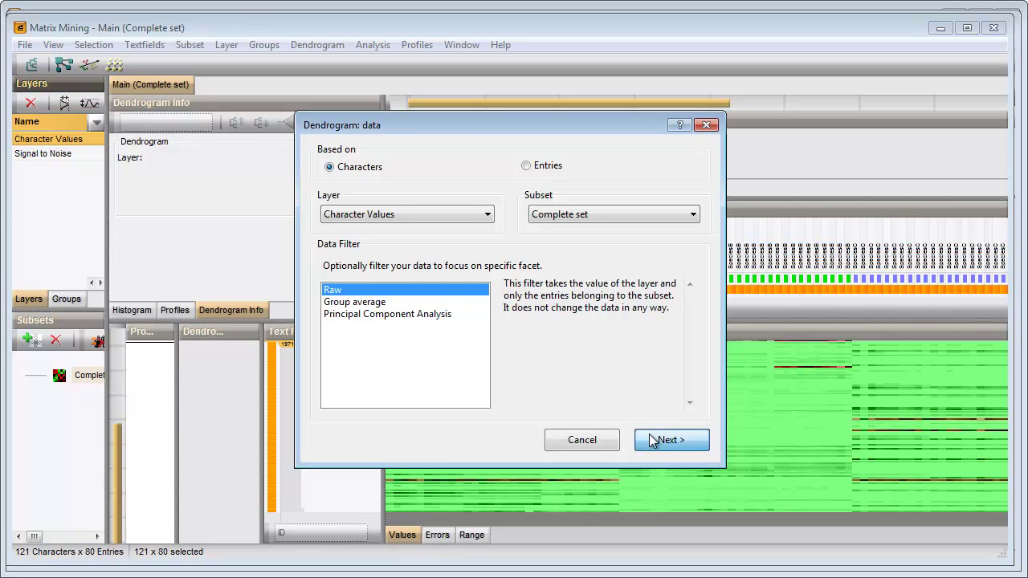
pyautogui.click(657, 446)
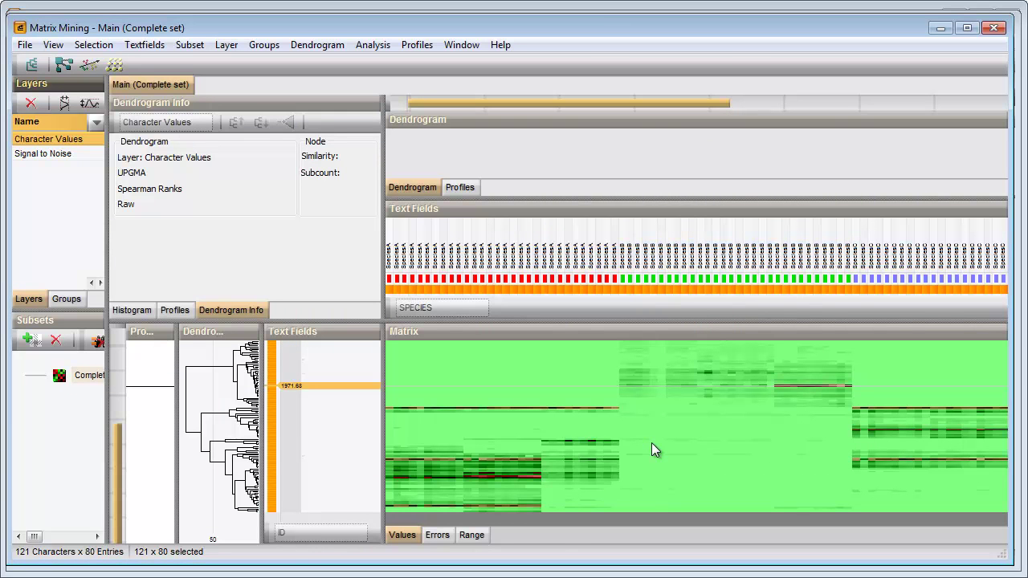
# Cluster the 80 entries with Spearman Ranks and UPGMA, and enlarge the entry dendrogram panel
pyautogui.click(32, 66)
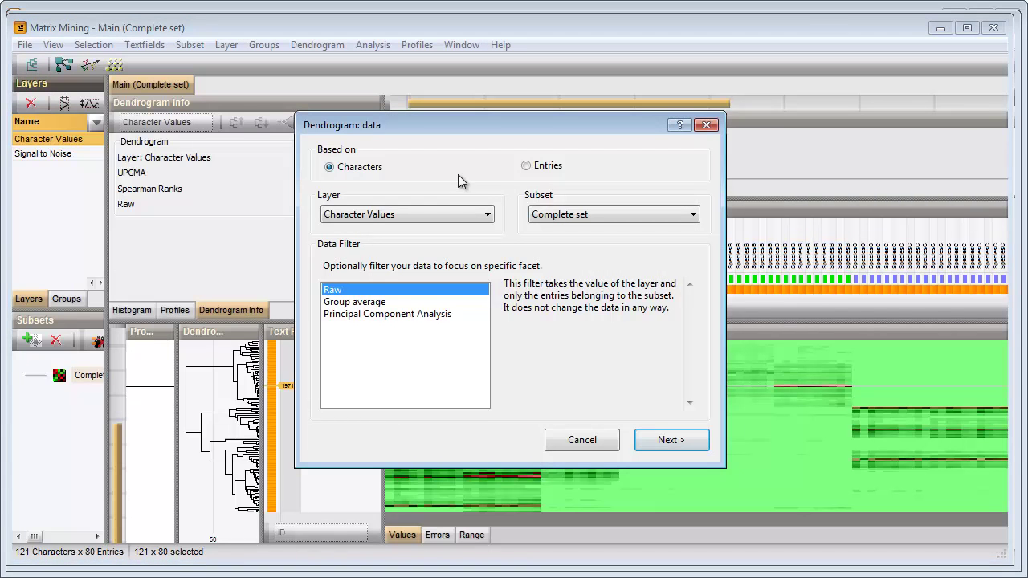
pyautogui.click(525, 166)
pyautogui.click(655, 447)
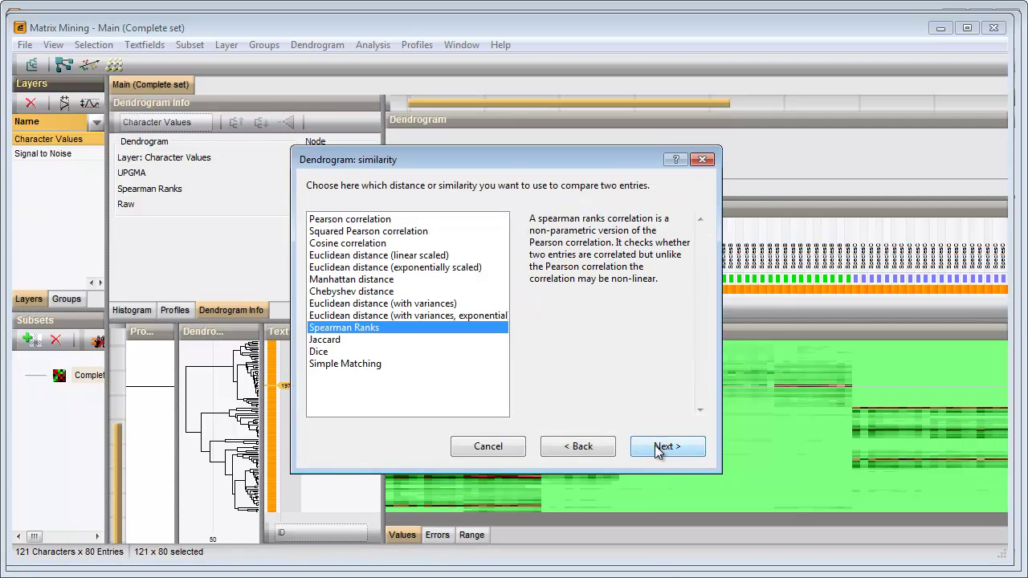
pyautogui.click(655, 448)
pyautogui.click(655, 448)
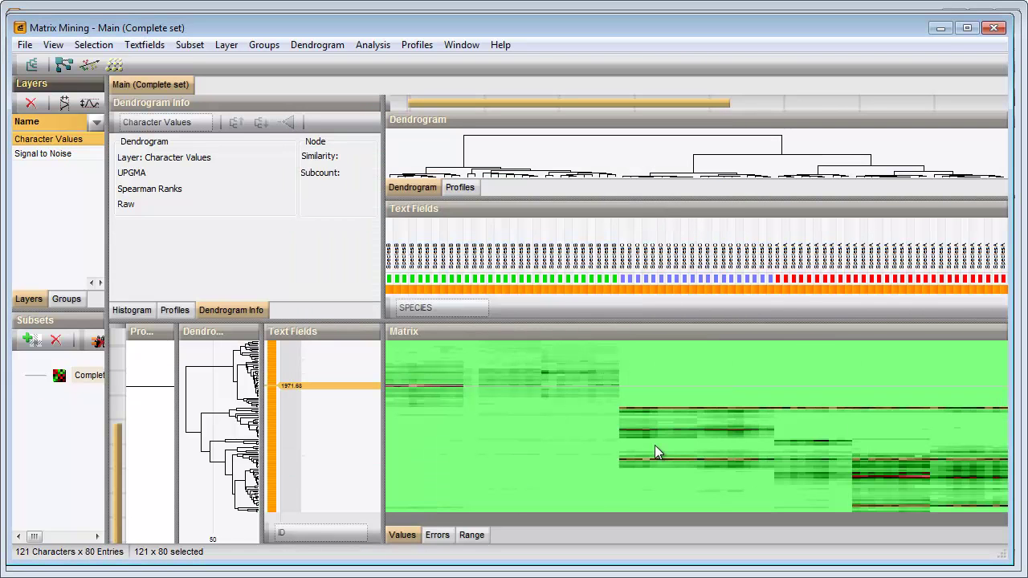
pyautogui.moveTo(676, 201); pyautogui.dragTo(675, 224)
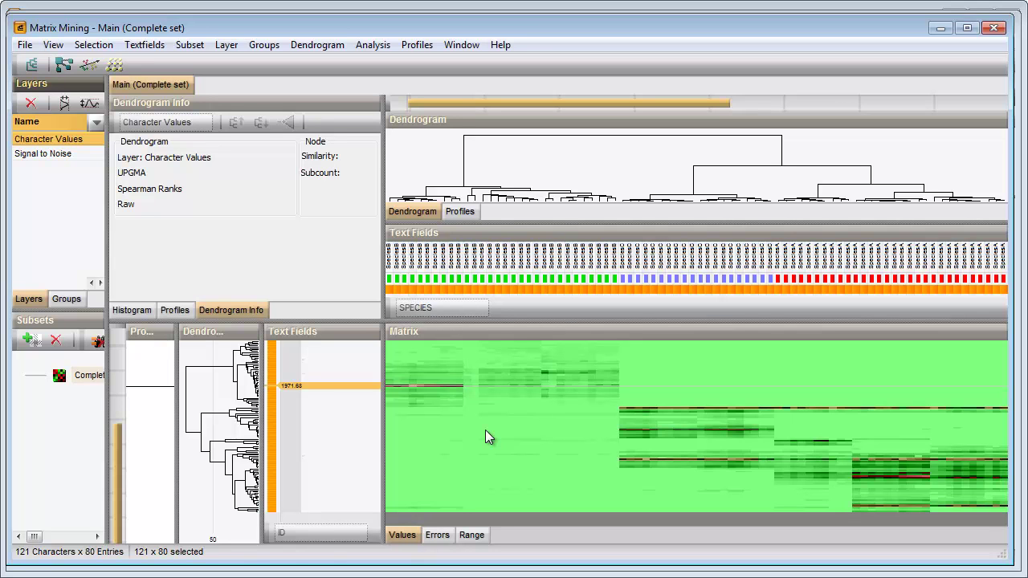
# Compute a Mann-Whitney p-value profile per peak class for SpeciesC versus all other groups
pyautogui.click(408, 46)
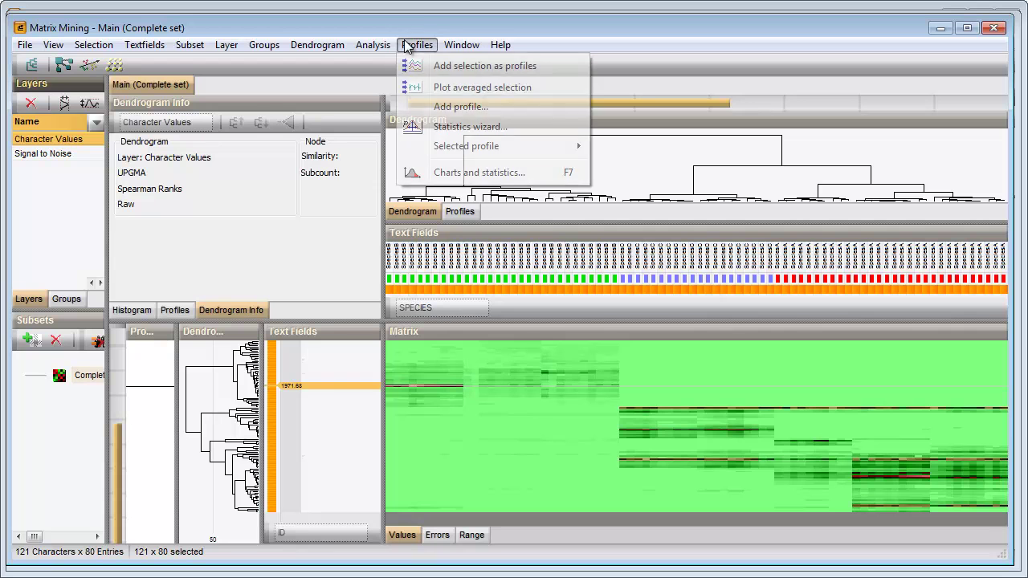
pyautogui.click(423, 127)
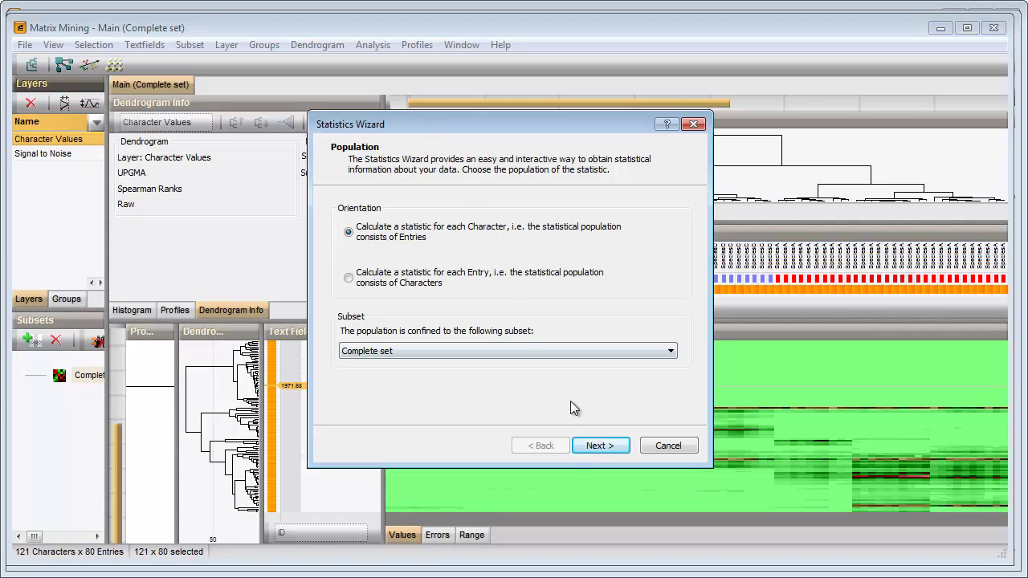
pyautogui.click(594, 446)
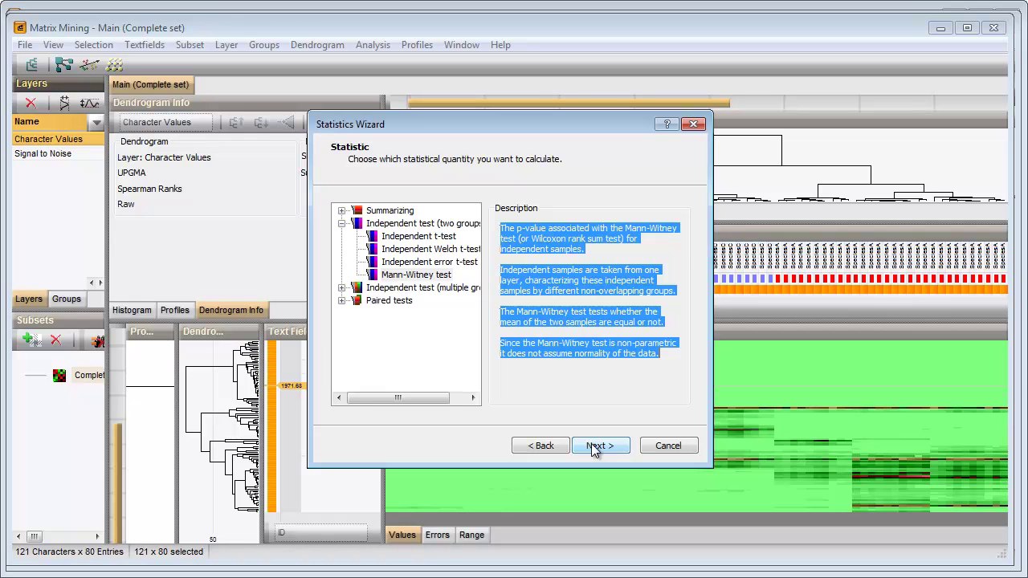
pyautogui.click(594, 447)
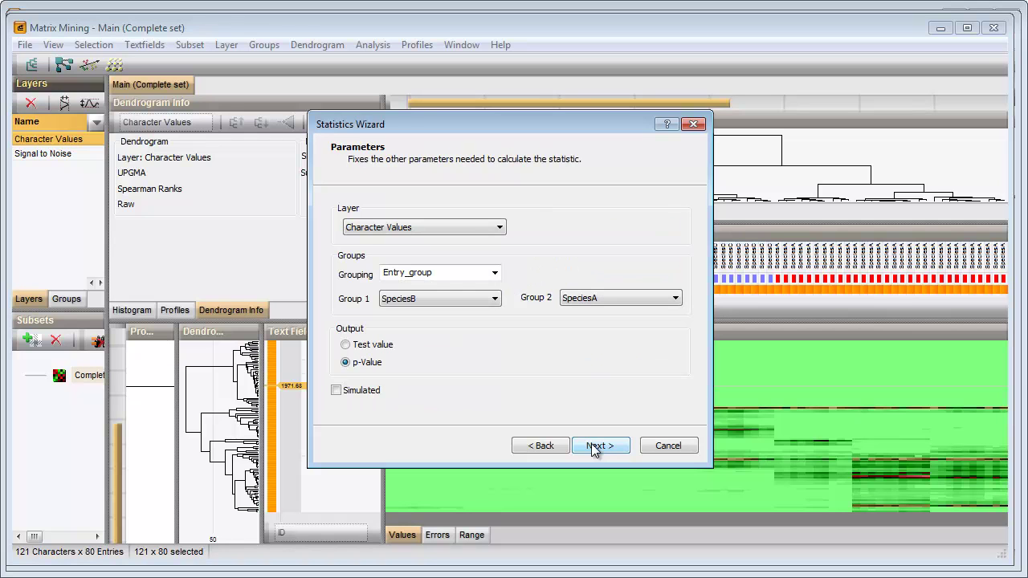
pyautogui.click(468, 306)
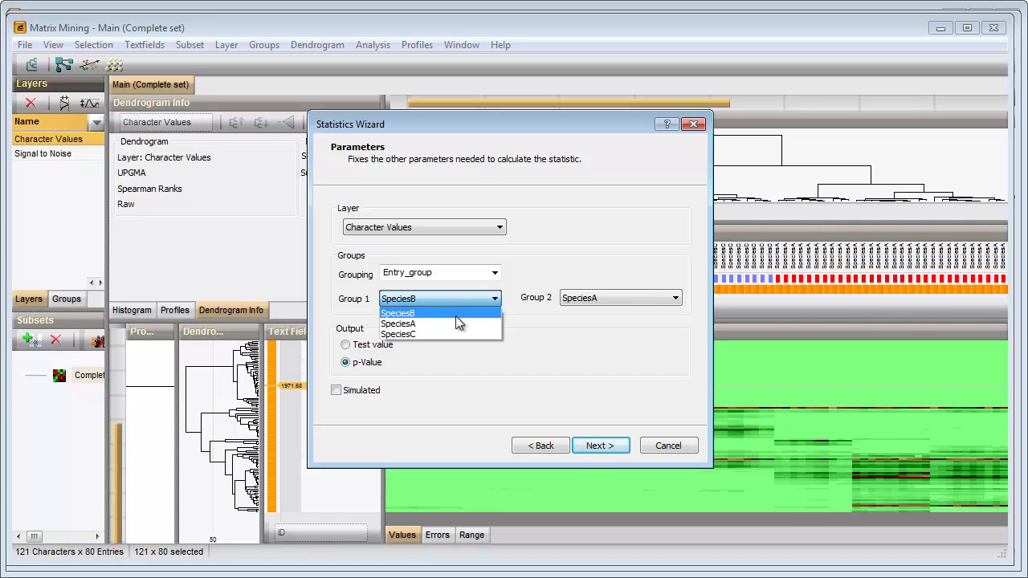
pyautogui.click(448, 334)
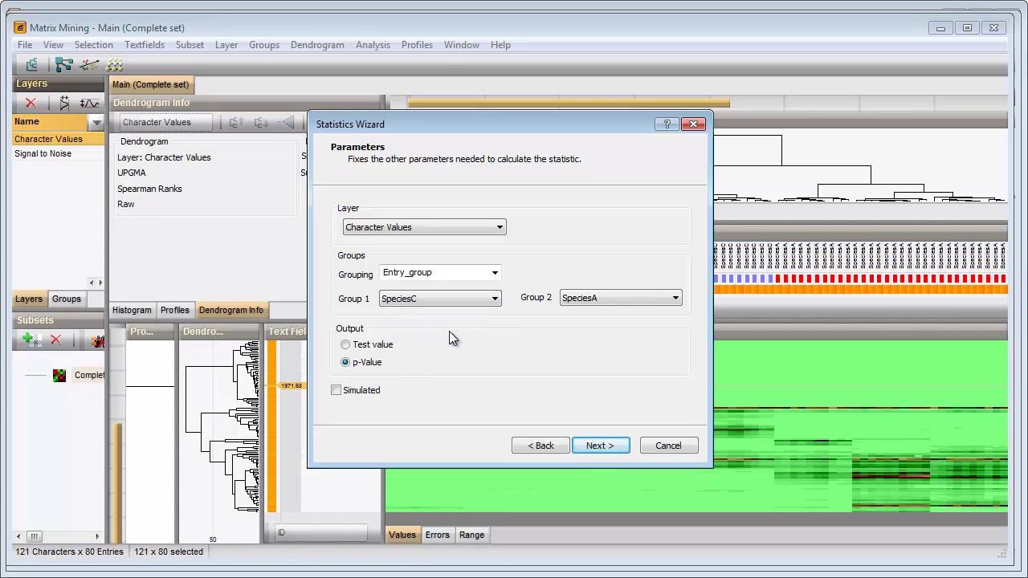
pyautogui.click(572, 300)
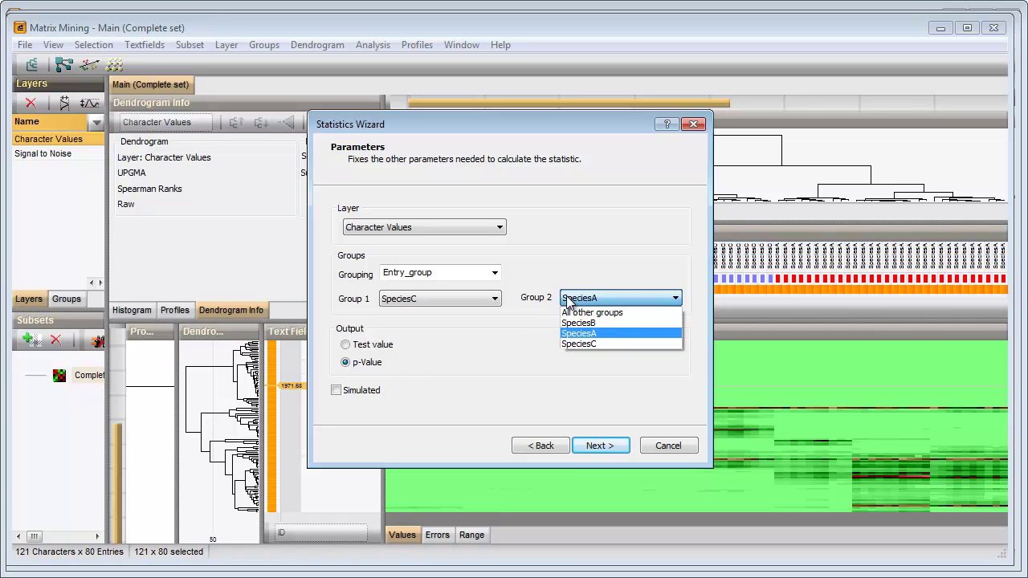
pyautogui.click(569, 313)
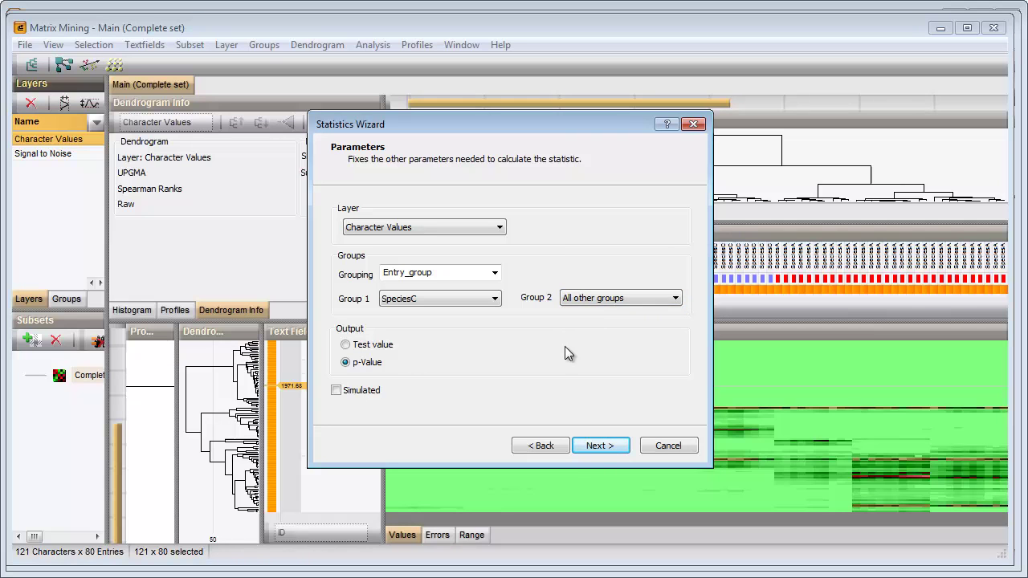
pyautogui.click(587, 448)
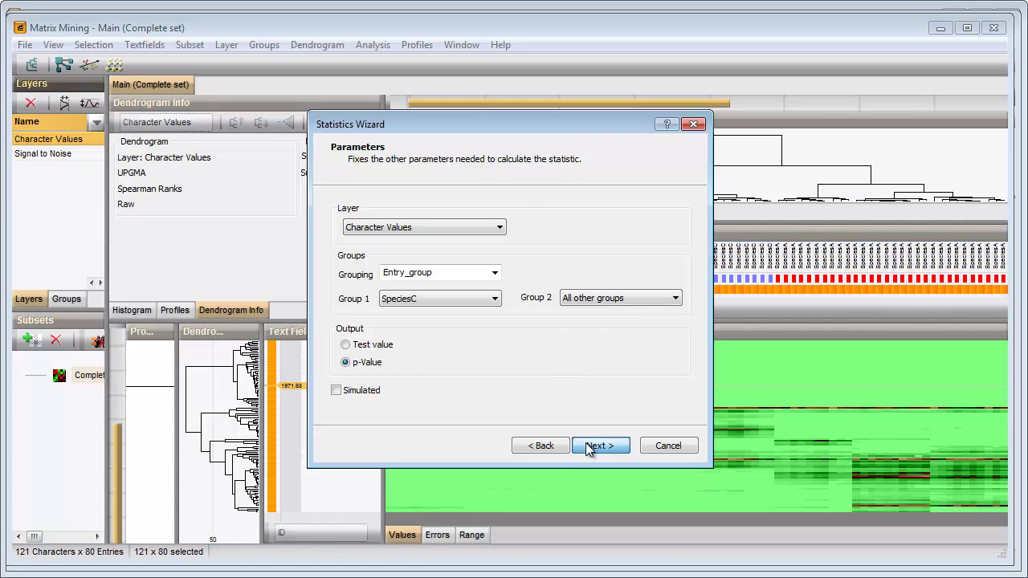
pyautogui.click(587, 448)
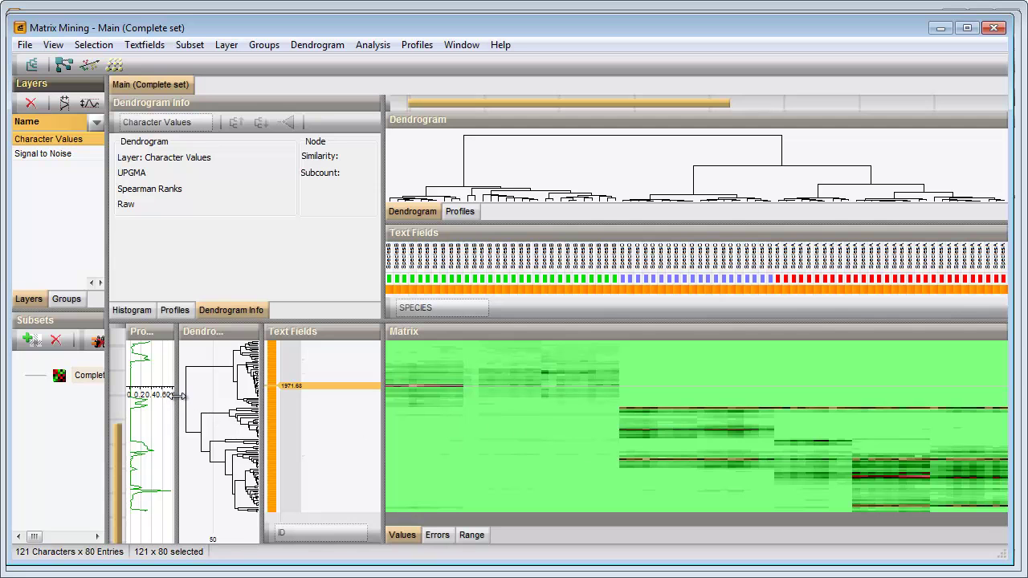
# Widen the profile panel and sort the peak classes by the SpeciesC p-value profile
pyautogui.moveTo(177, 397); pyautogui.dragTo(310, 394)
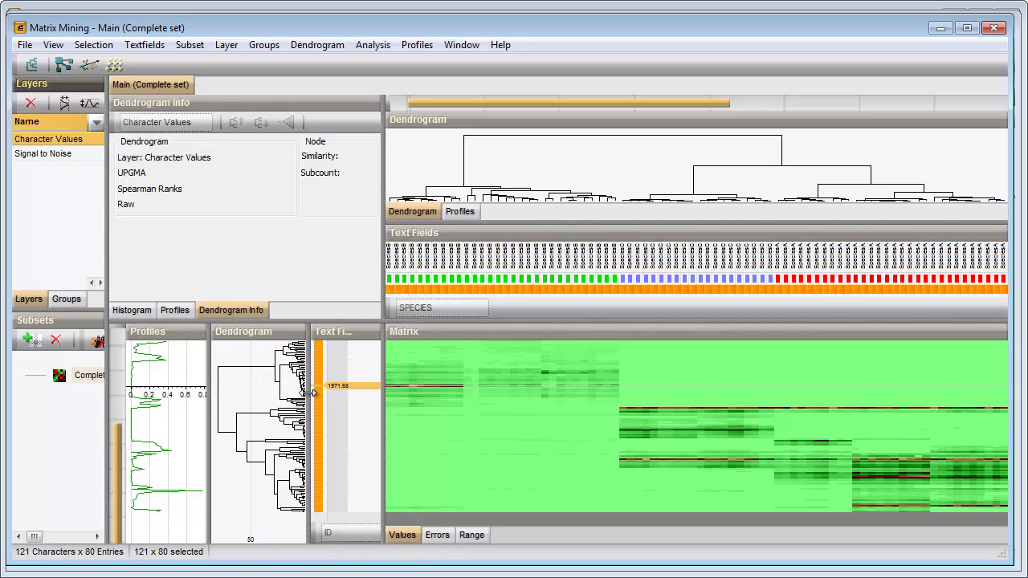
pyautogui.rightClick(166, 418)
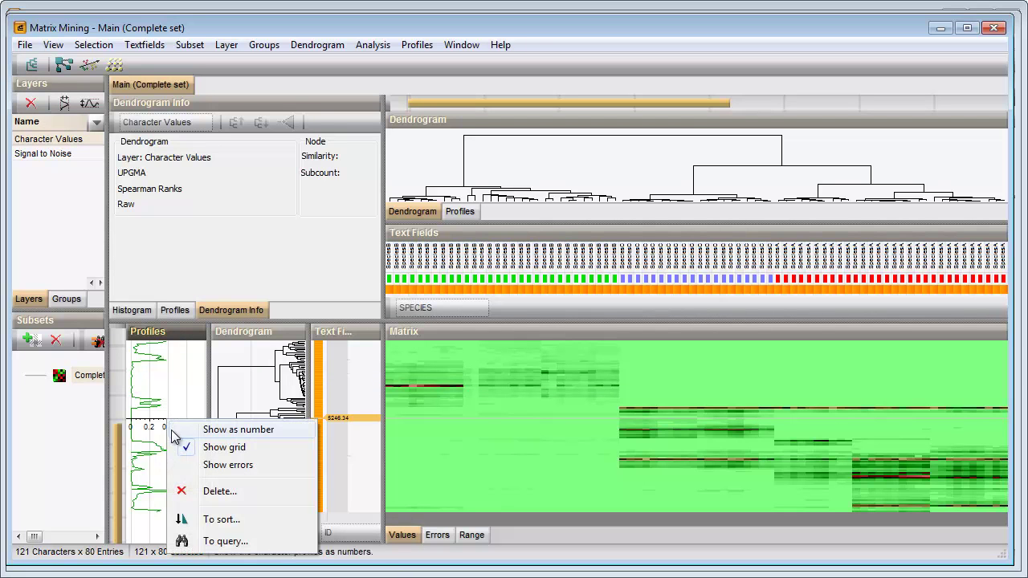
pyautogui.click(179, 523)
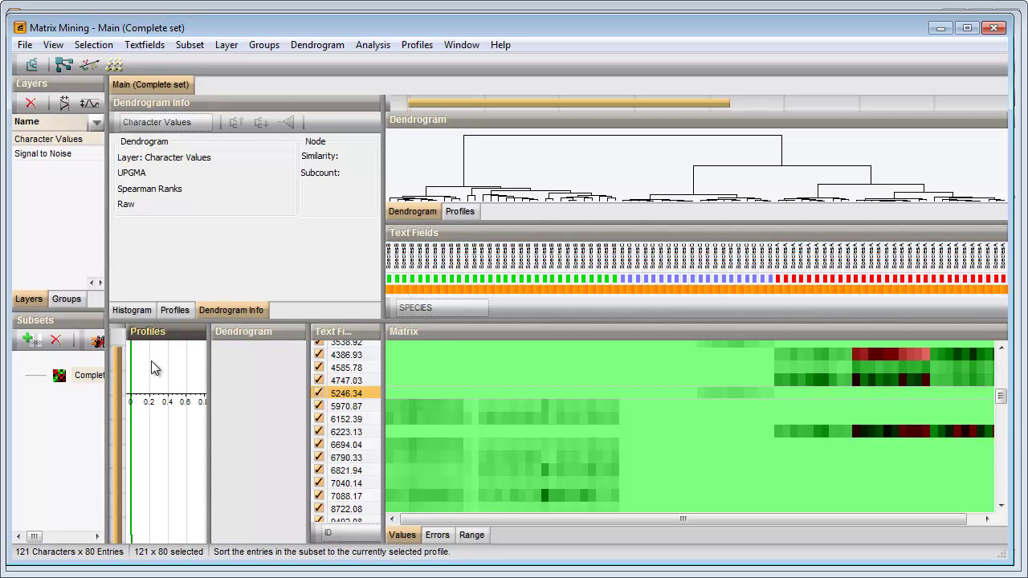
# Show the p-value profile values as numbers and zoom out to display all peak classes
pyautogui.rightClick(151, 366)
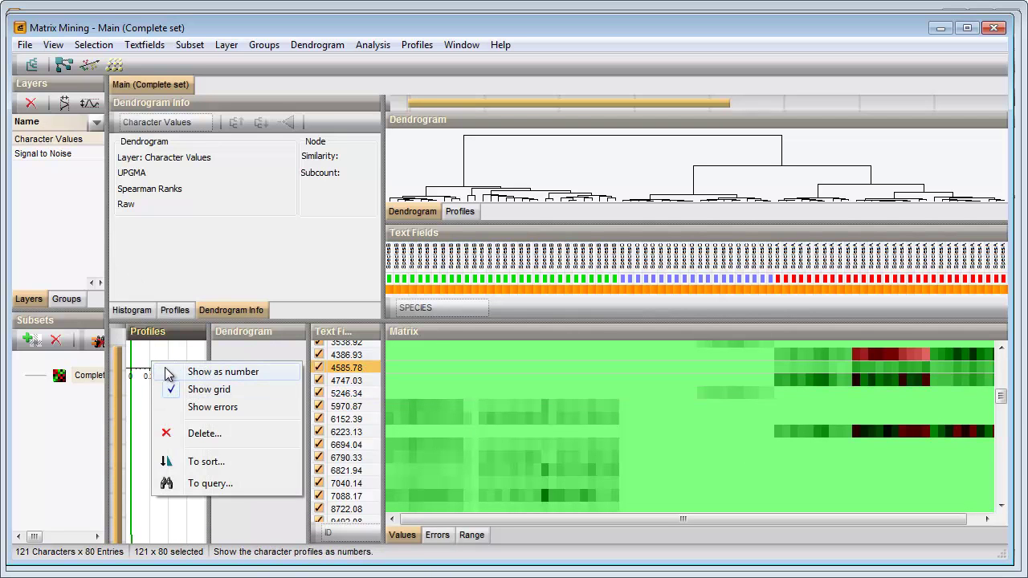
pyautogui.click(164, 372)
pyautogui.moveTo(122, 347); pyautogui.dragTo(124, 456)
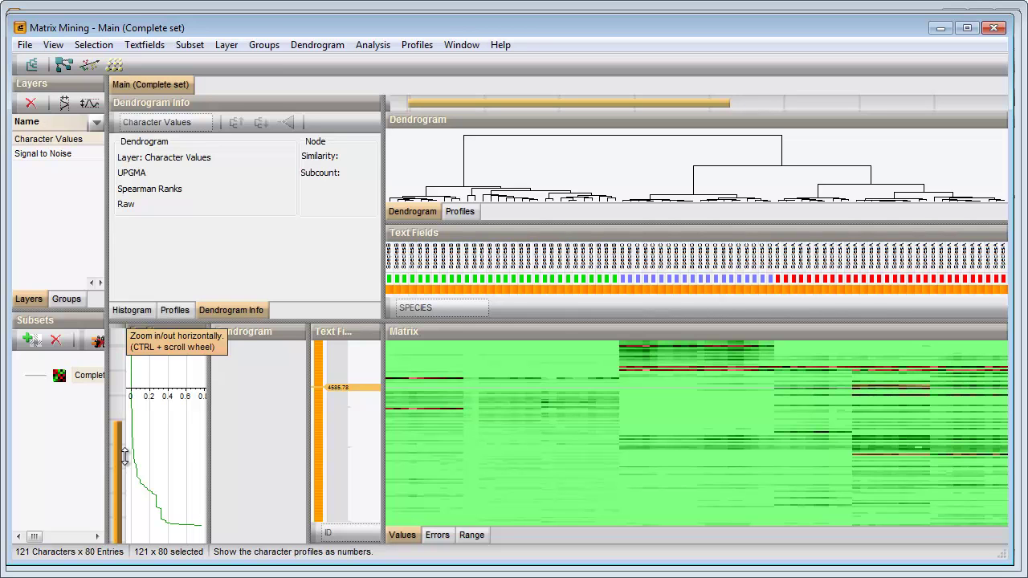
# Turn the SpeciesC p-value profile into a query selecting peak classes with p ≤ 0.05
pyautogui.rightClick(152, 437)
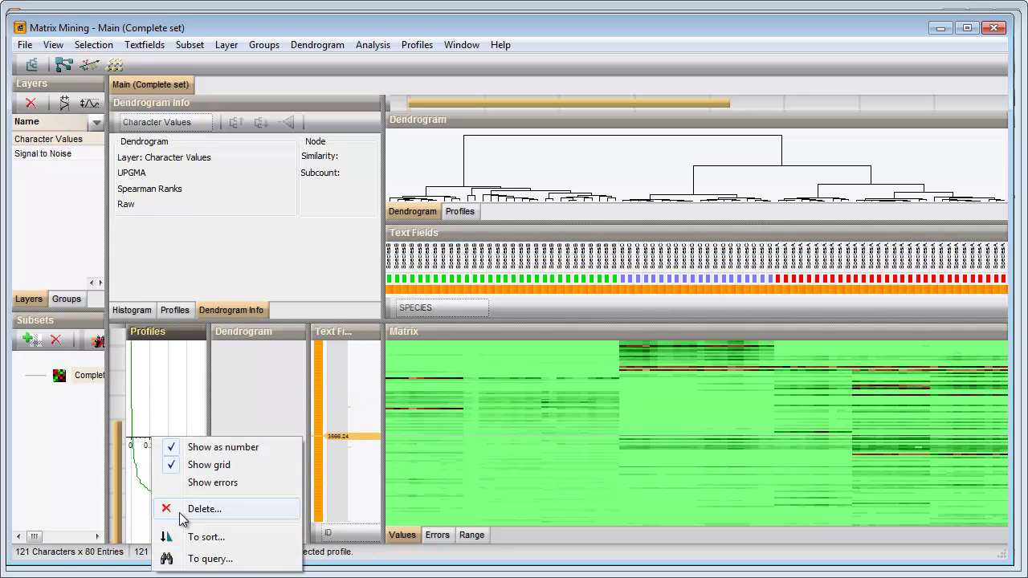
pyautogui.click(189, 557)
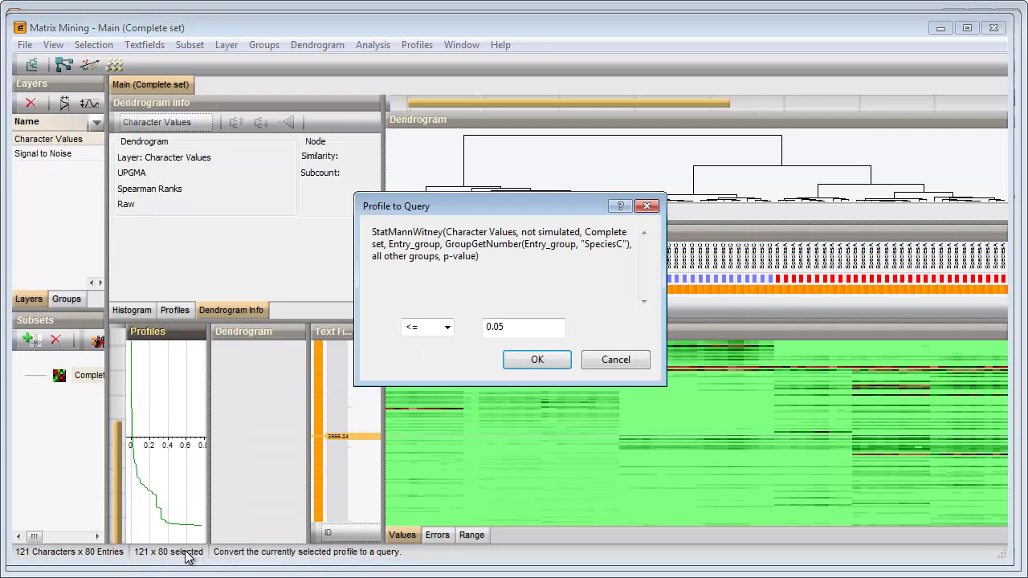
pyautogui.click(536, 361)
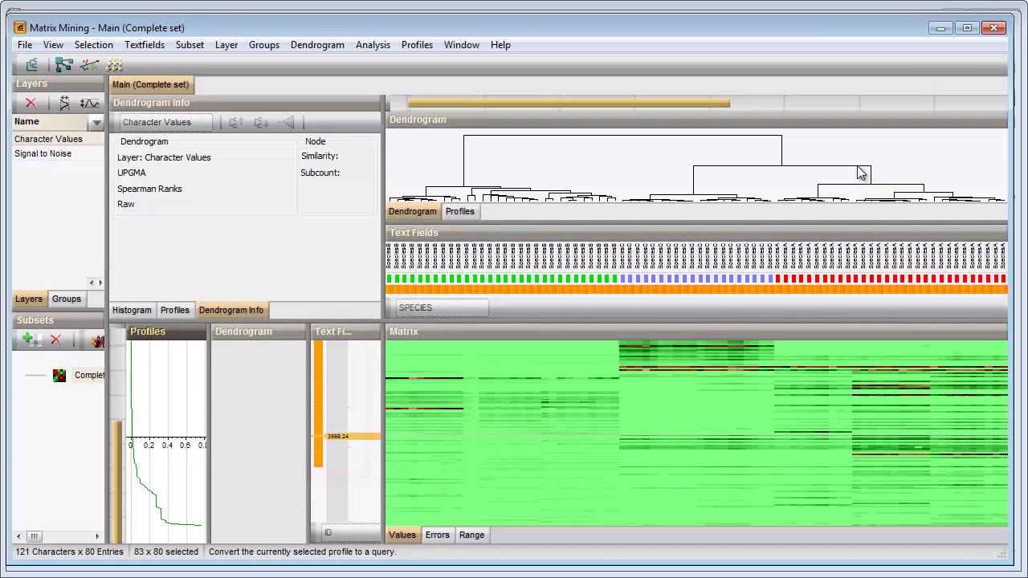
# Minimize the Matrix Mining window to bring back the Comparison window with the MALDI spectra
pyautogui.click(941, 29)
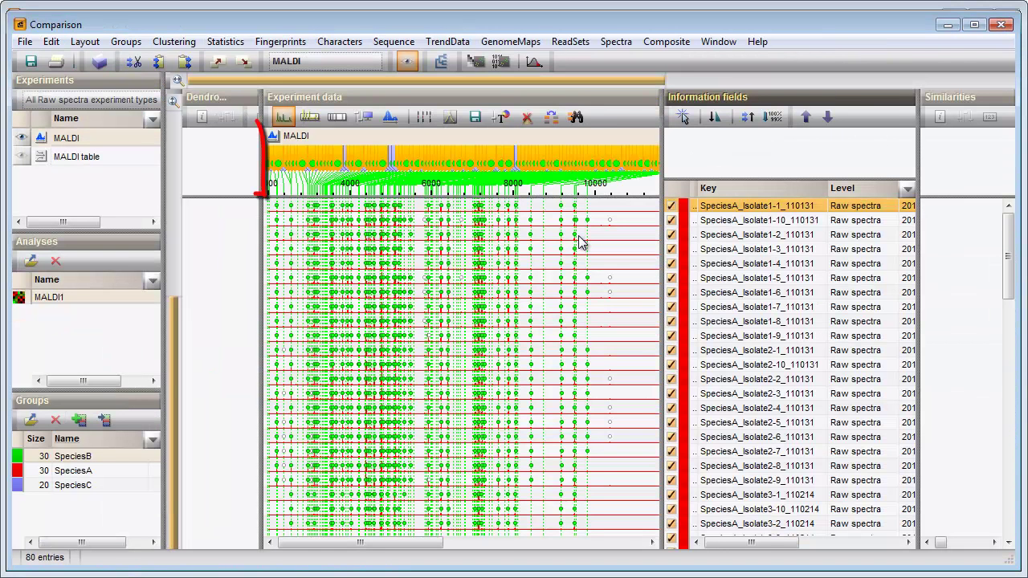